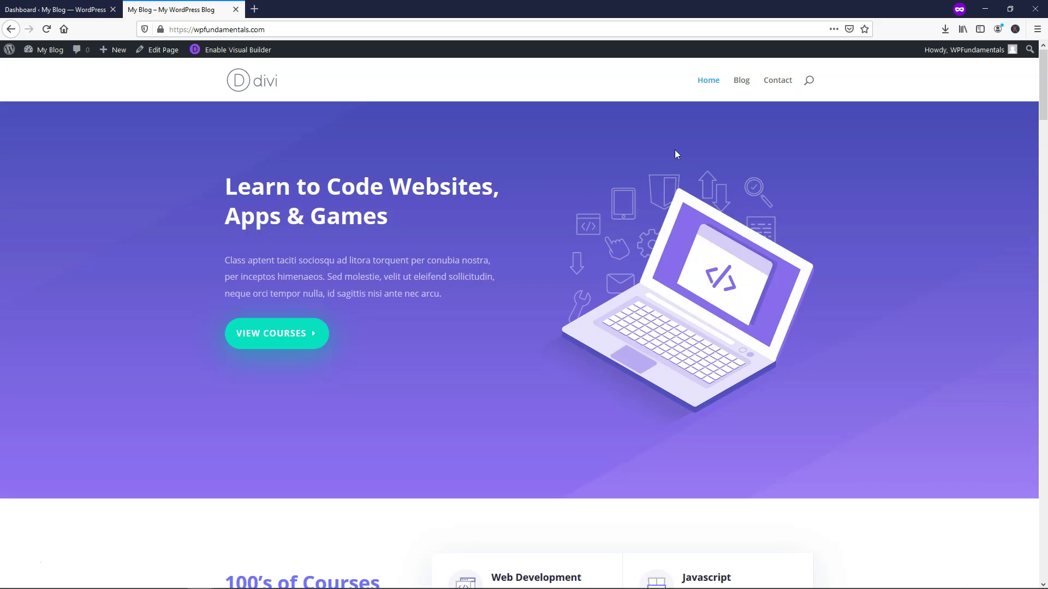
- Browse the site's Blog, Contact and home pages, then return to the admin Dashboard tab
{"action": "left_click", "coordinate": [741, 80]}
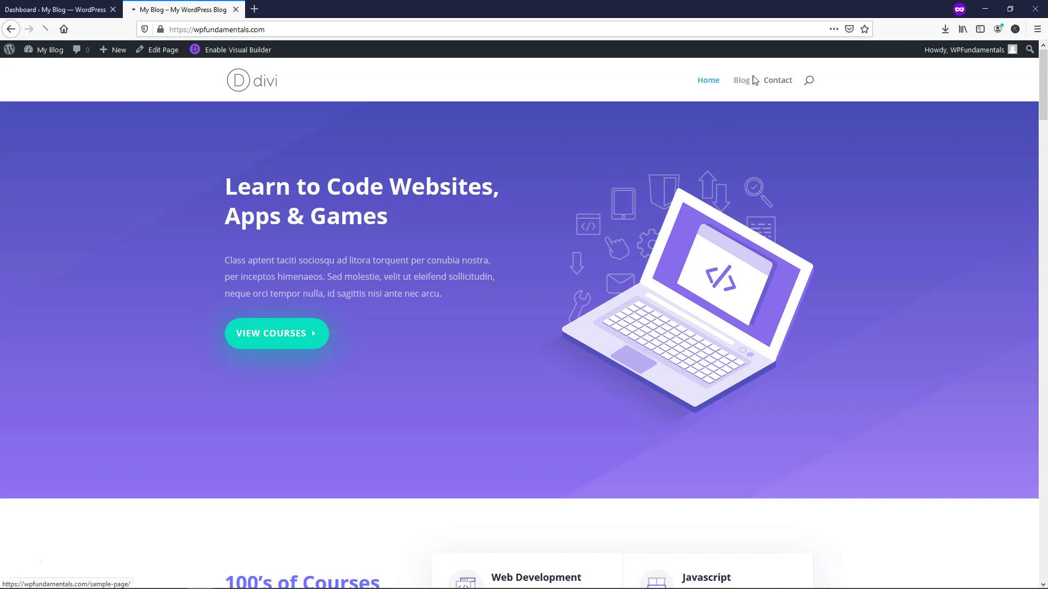
{"action": "left_click", "coordinate": [775, 82]}
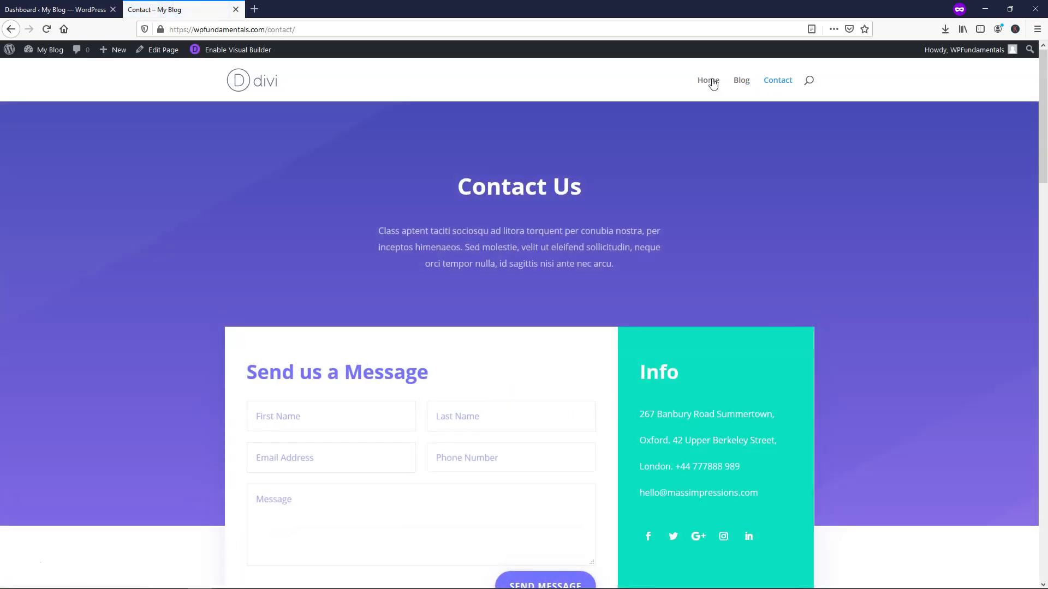
{"action": "left_click", "coordinate": [708, 81]}
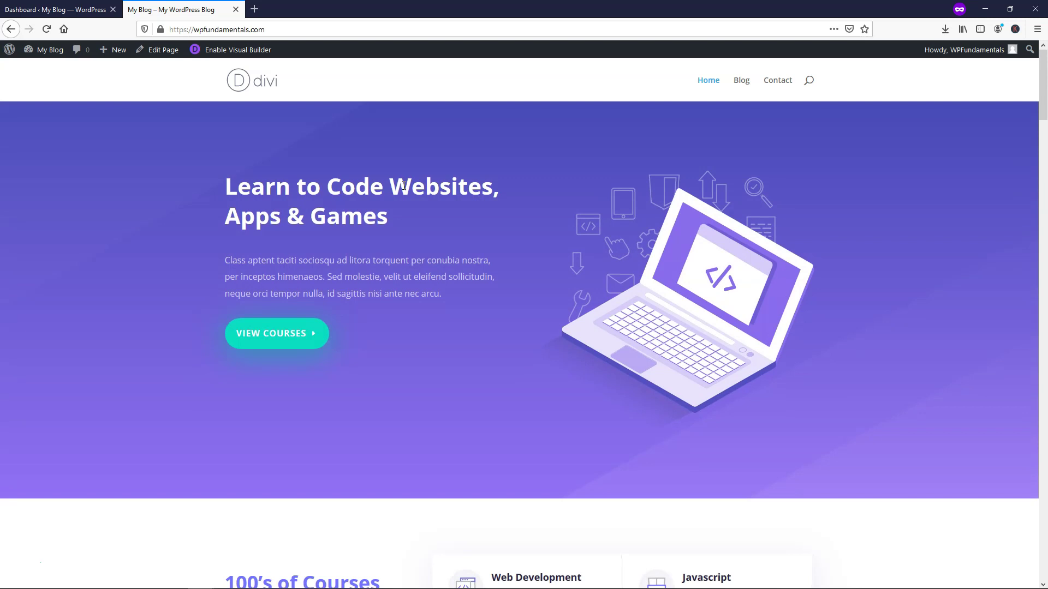
{"action": "left_click", "coordinate": [55, 9]}
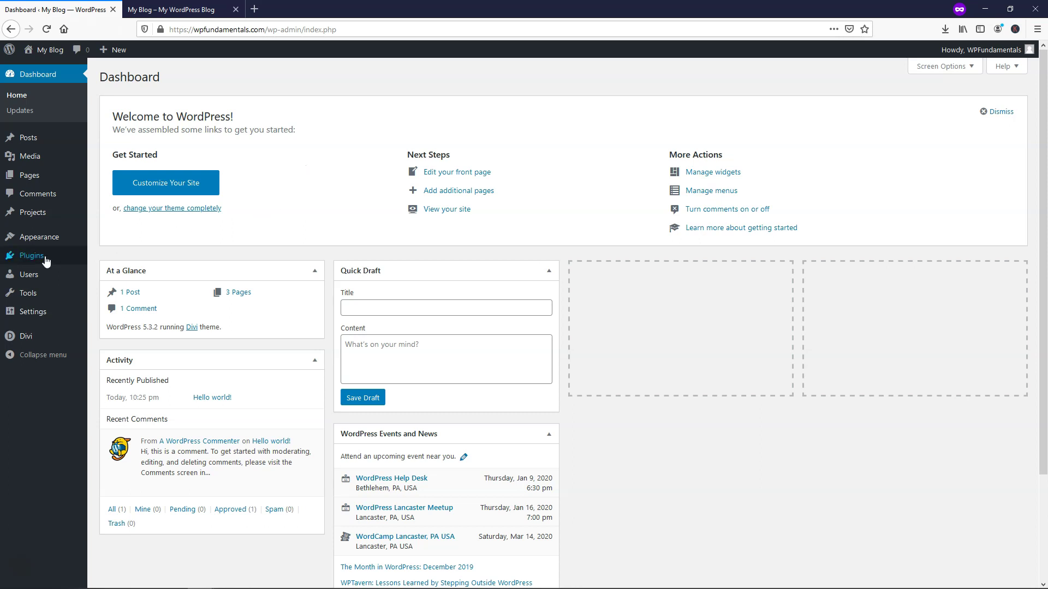
- Search Add New plugins for 'wp reset', then install and activate WP Reset
{"action": "mouse_move", "coordinate": [46, 261]}
{"action": "left_click", "coordinate": [111, 274]}
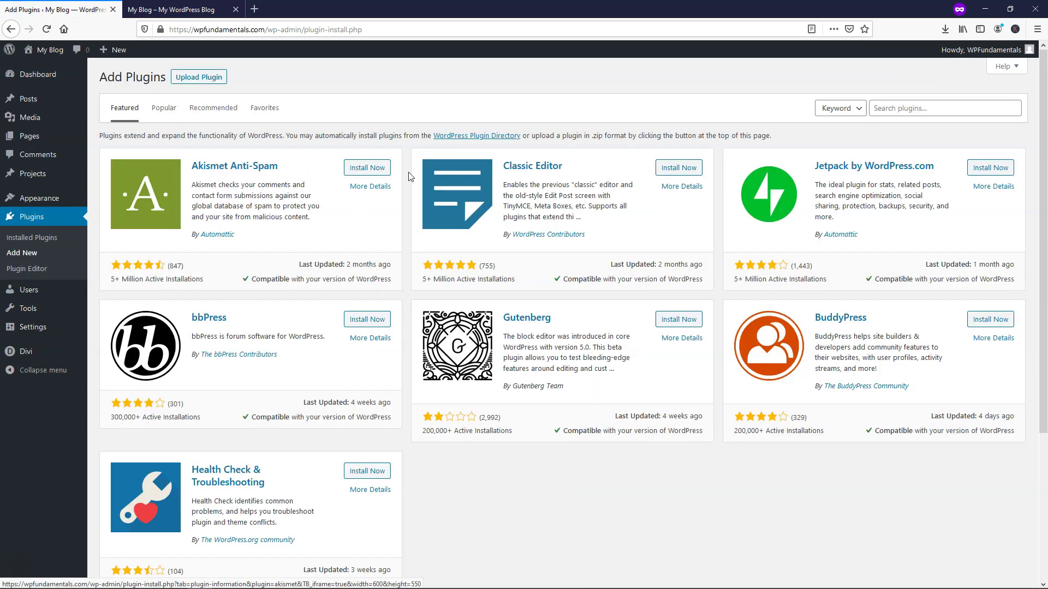
{"action": "left_click", "coordinate": [941, 105]}
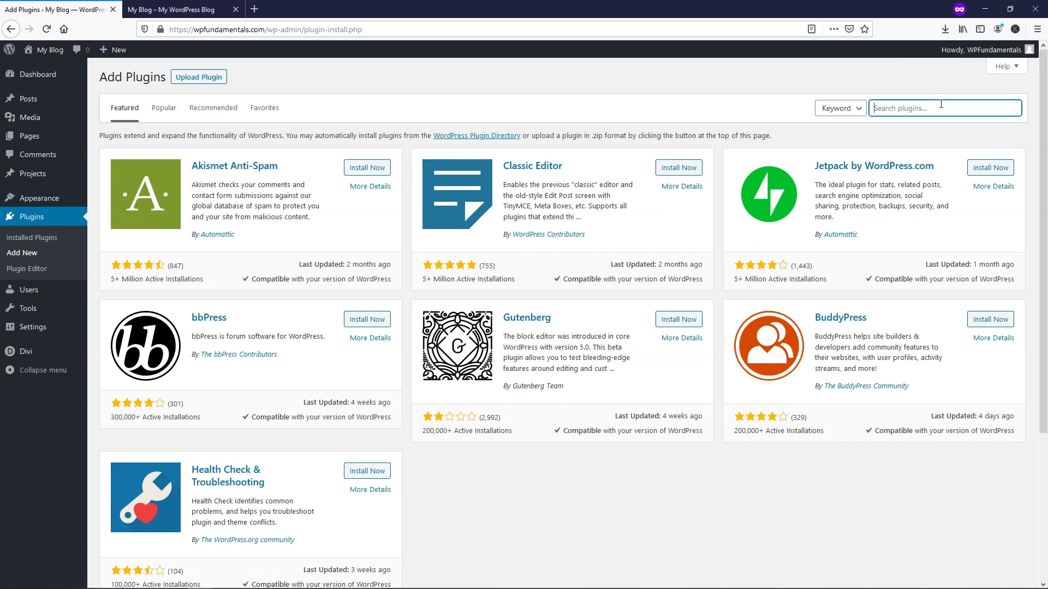
{"action": "type", "text": "wp reset"}
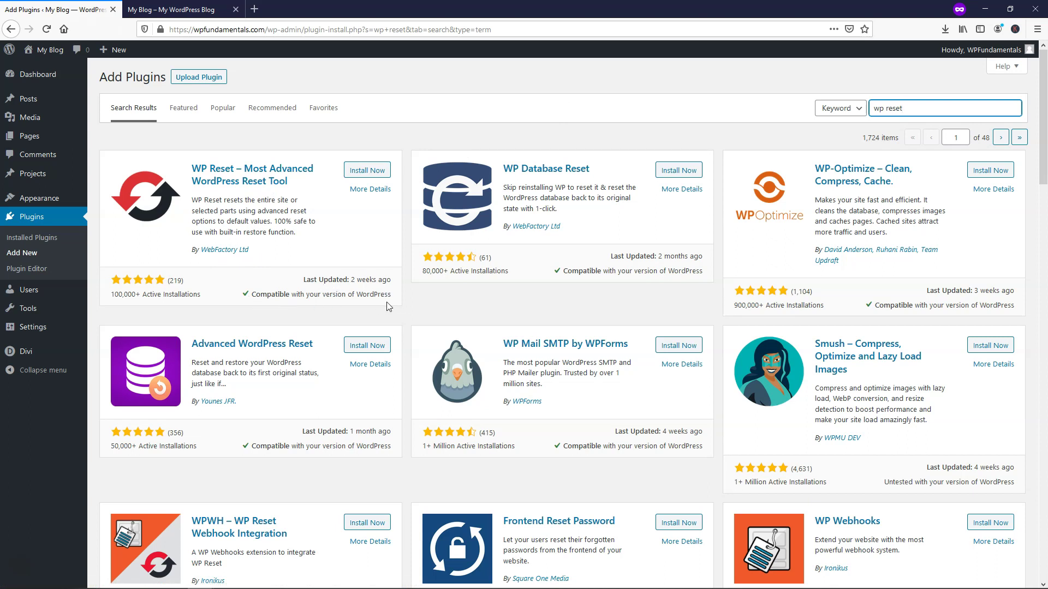
{"action": "left_click", "coordinate": [374, 174]}
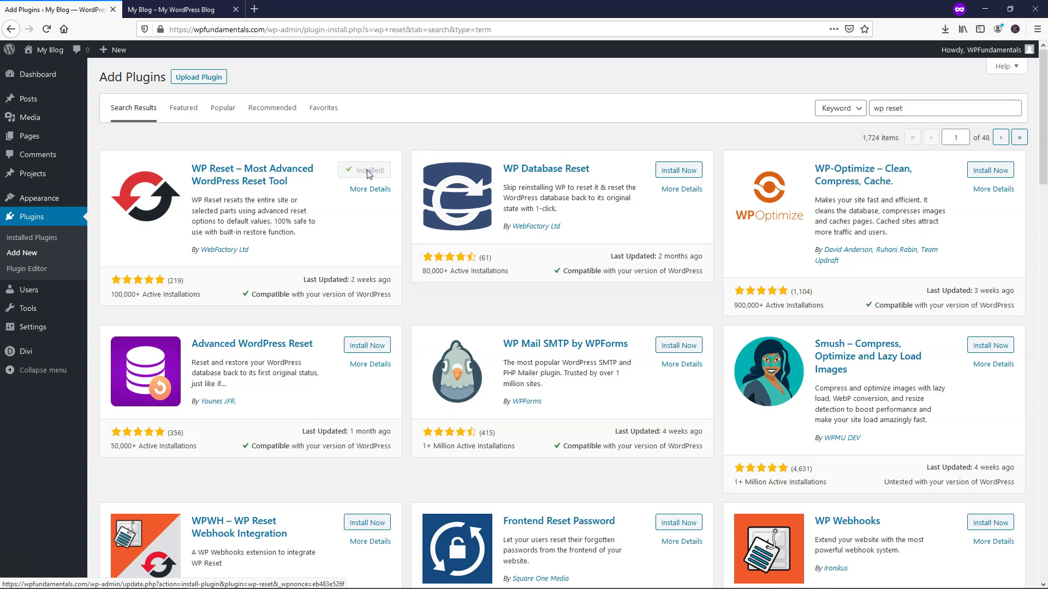
{"action": "left_click", "coordinate": [367, 173]}
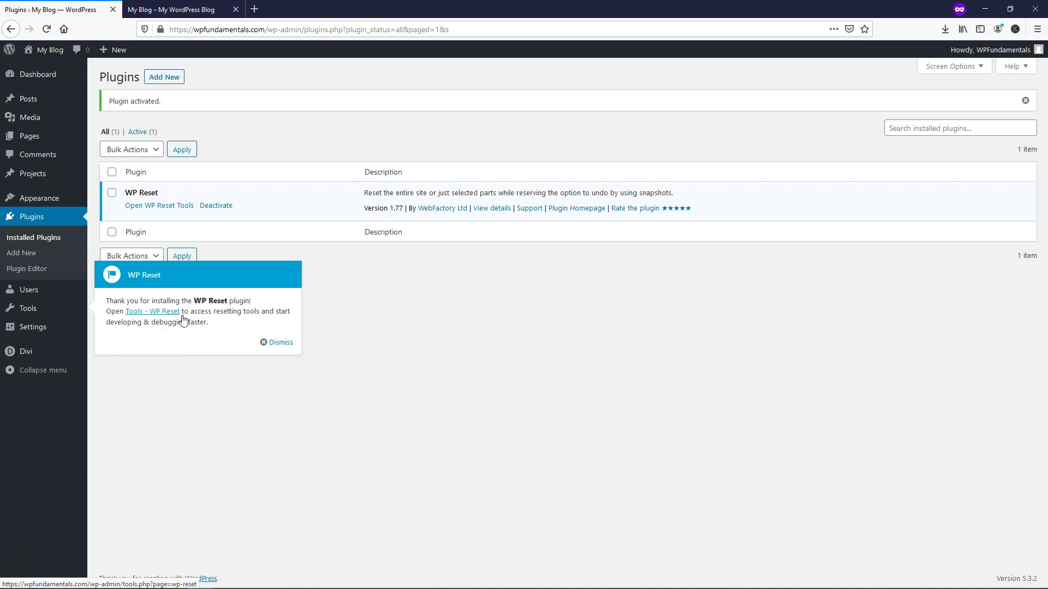
- Dismiss the WP Reset welcome notice and open Tools > WP Reset down to the Site Reset panel
{"action": "left_click", "coordinate": [278, 343]}
{"action": "mouse_move", "coordinate": [51, 318]}
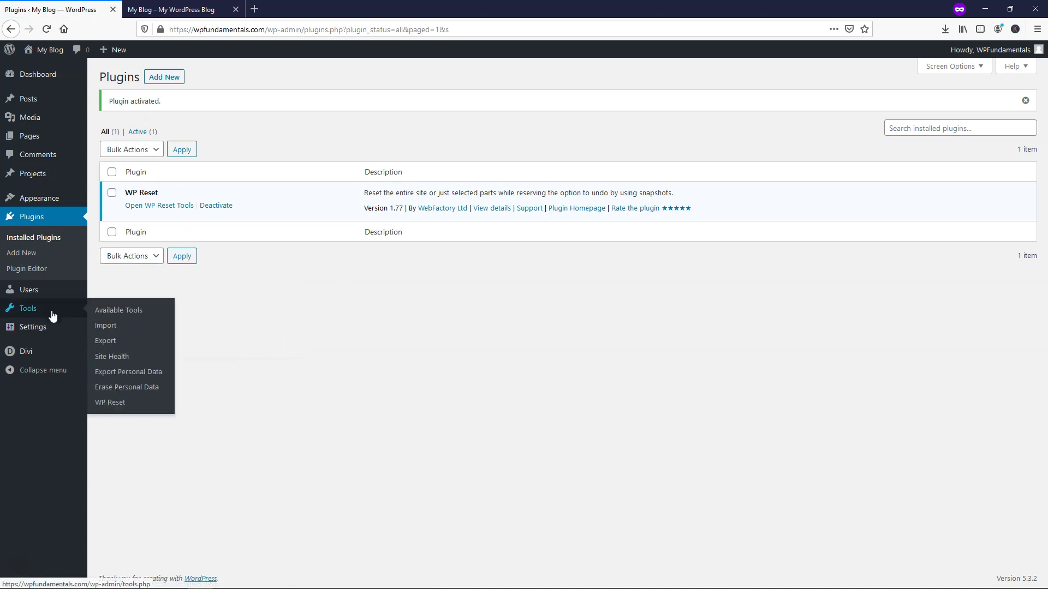
{"action": "left_click", "coordinate": [110, 402]}
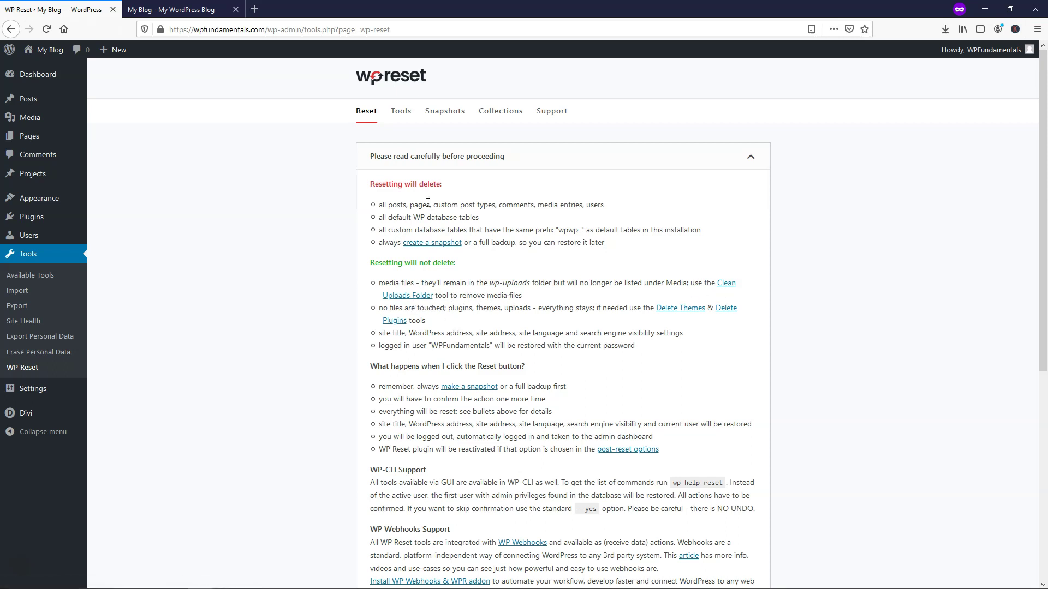
{"action": "scroll", "coordinate": [351, 397], "scroll_direction": "down", "scroll_amount": 5}
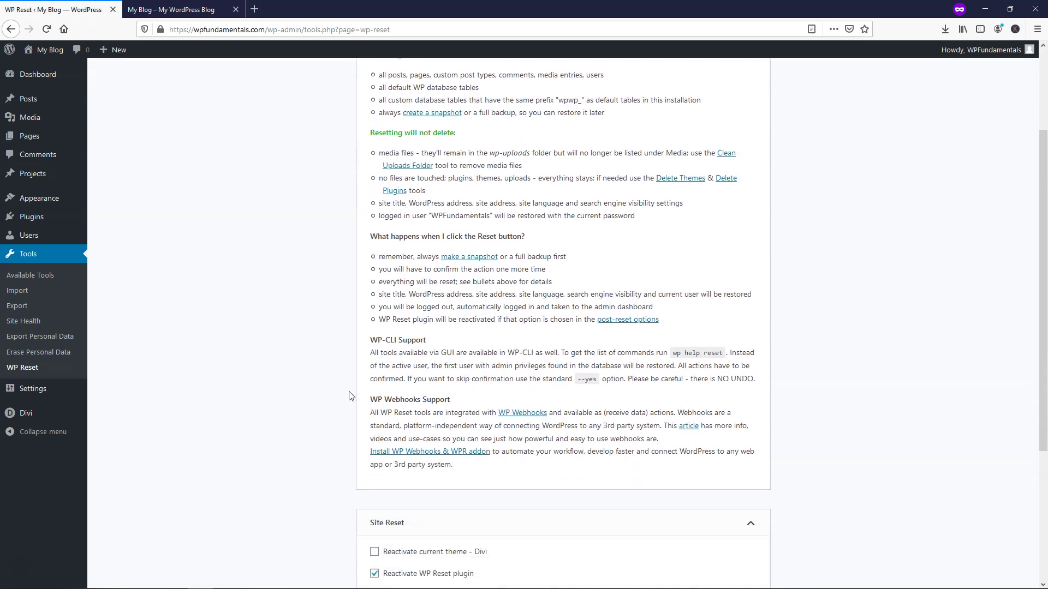
{"action": "scroll", "coordinate": [351, 396], "scroll_direction": "down", "scroll_amount": 2}
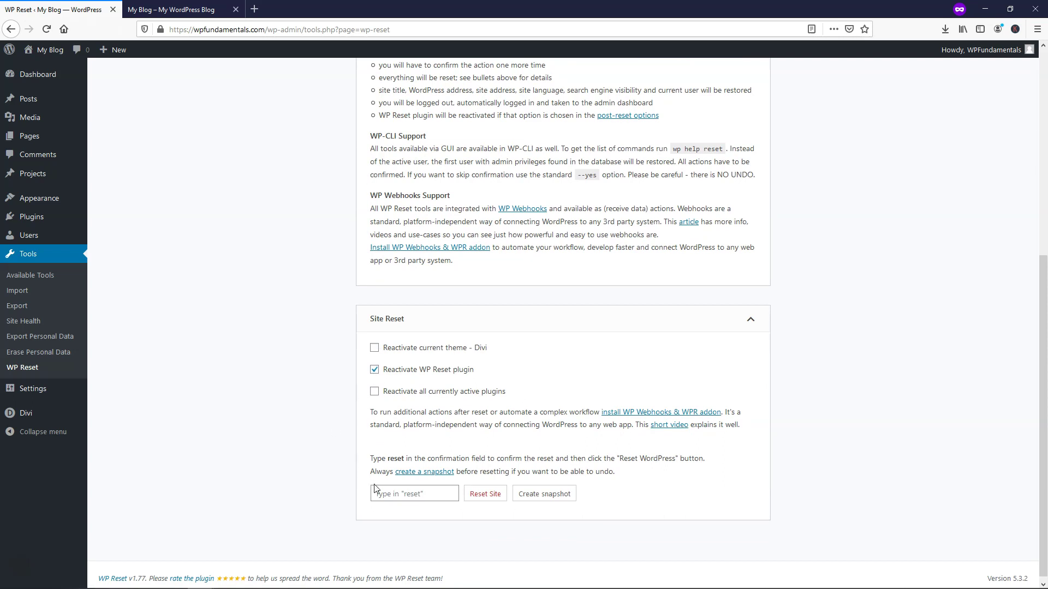
- Enter the confirmation word 'reset' and confirm resetting the whole site to defaults
{"action": "left_click", "coordinate": [394, 493]}
{"action": "type", "text": "reset"}
{"action": "left_click", "coordinate": [485, 494]}
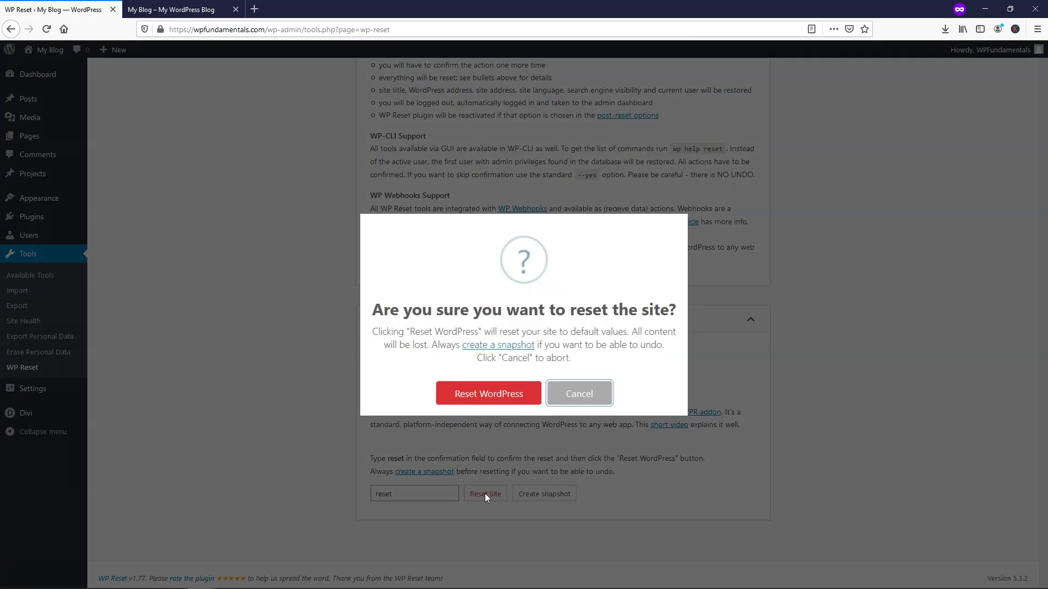
{"action": "left_click", "coordinate": [485, 395]}
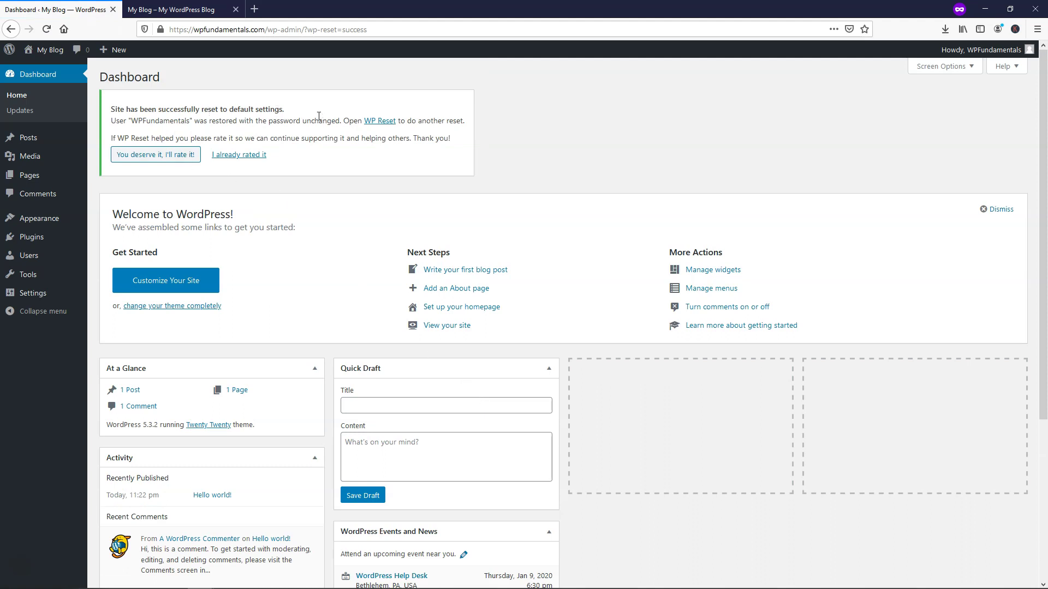
- Reload the front-end tab to see the default Twenty Twenty site, then return to the Dashboard
{"action": "left_click", "coordinate": [174, 10]}
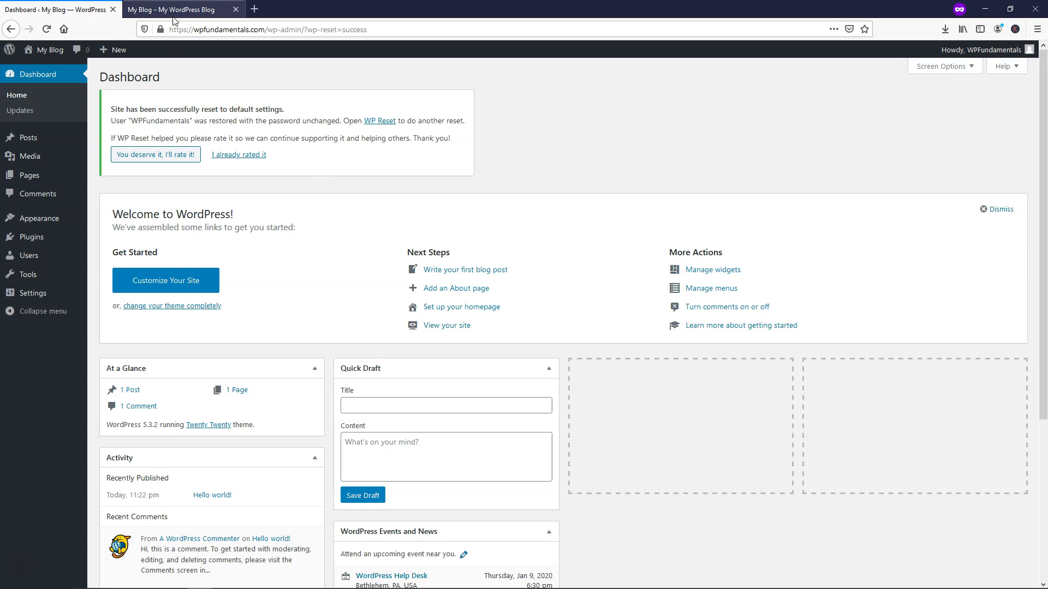
{"action": "left_click", "coordinate": [47, 31]}
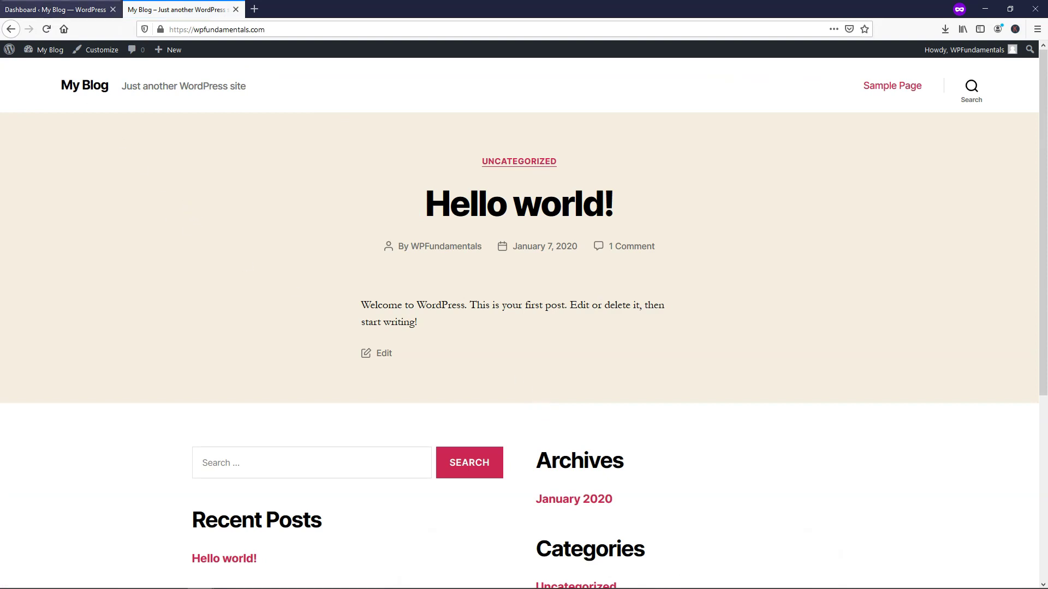
{"action": "left_click", "coordinate": [32, 4]}
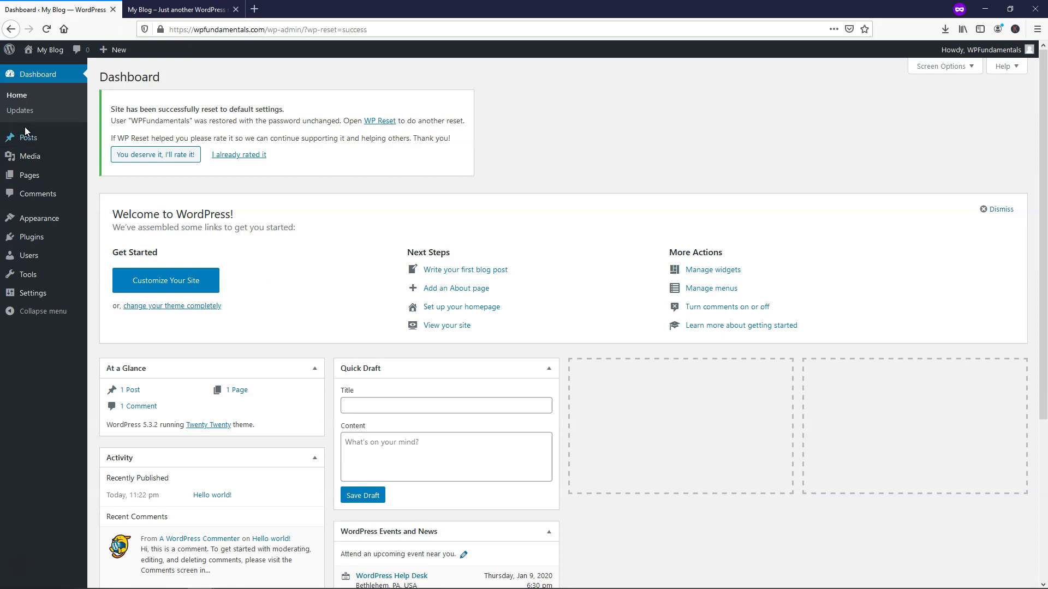
- Check the empty Media Library, the remaining pages, and the plugins list showing only WP Reset
{"action": "left_click", "coordinate": [65, 163]}
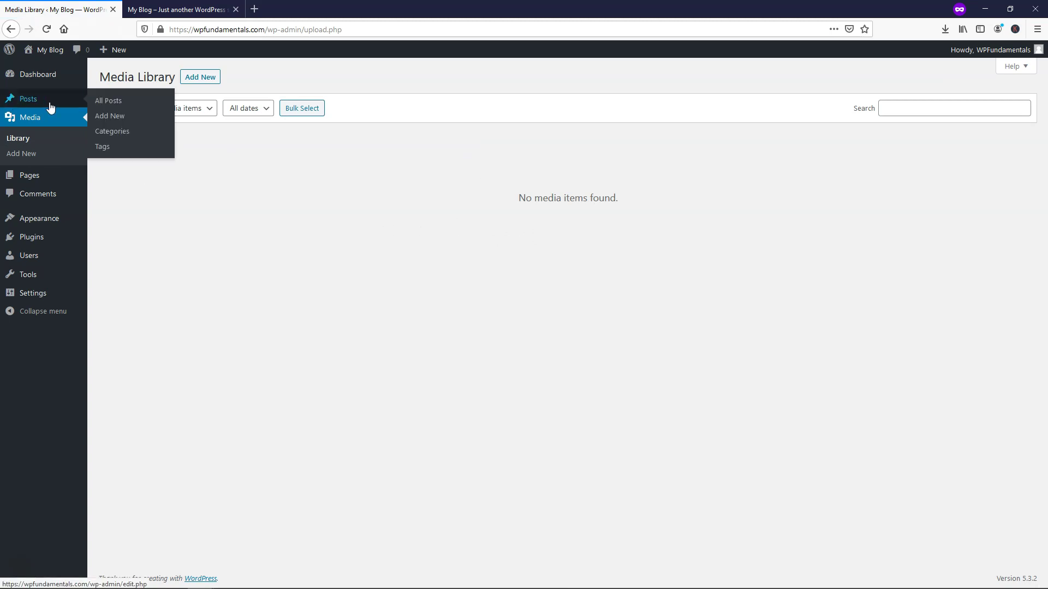
{"action": "left_click", "coordinate": [30, 175]}
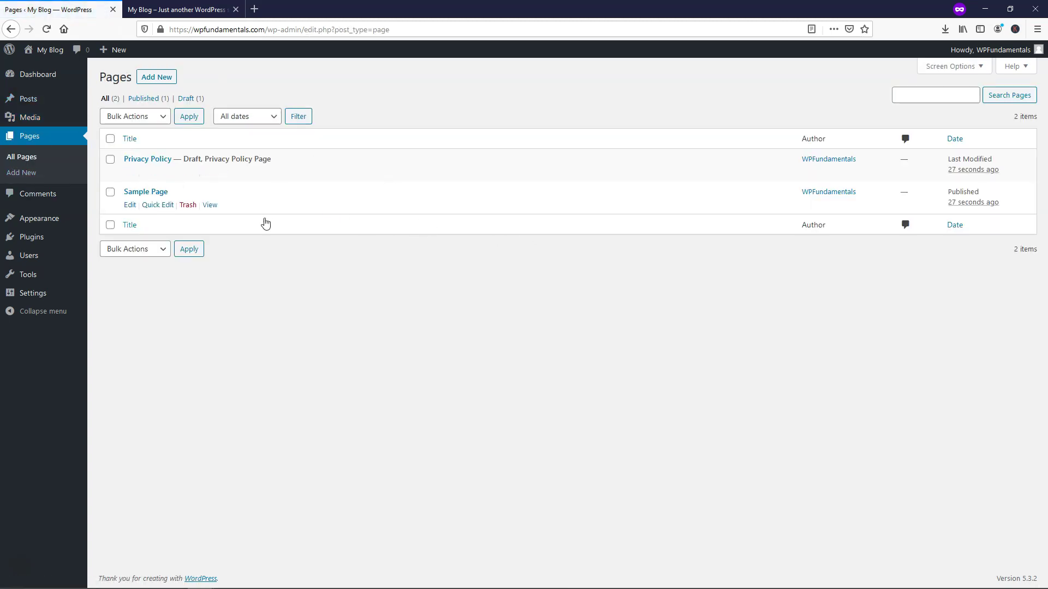
{"action": "mouse_move", "coordinate": [342, 211]}
{"action": "mouse_move", "coordinate": [54, 256]}
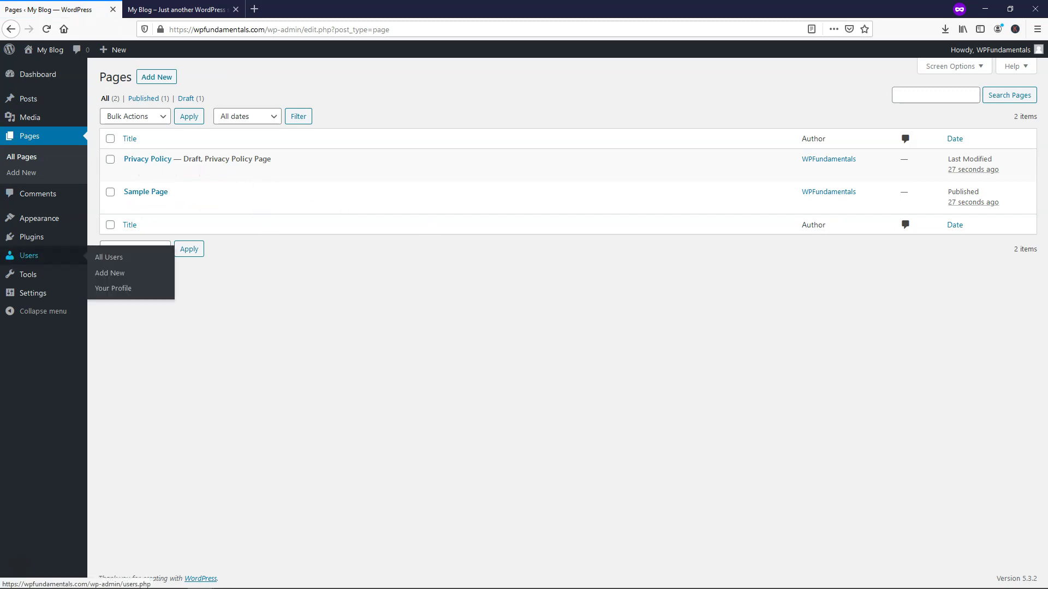
{"action": "left_click", "coordinate": [54, 236]}
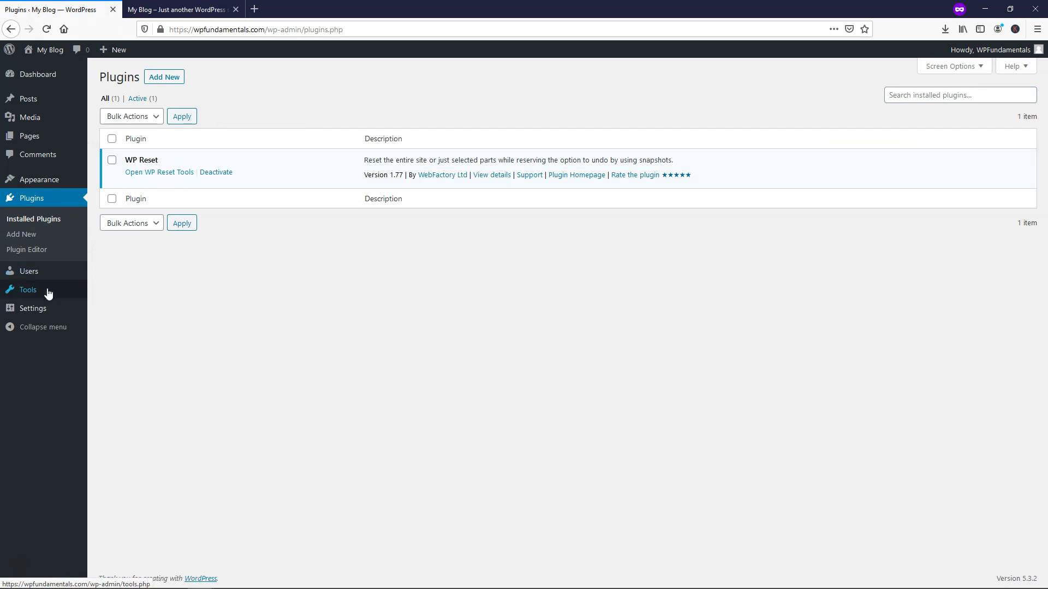
- Run WP Reset's Clean Uploads Folder tool, deleting all 99 files and folders
{"action": "mouse_move", "coordinate": [49, 293]}
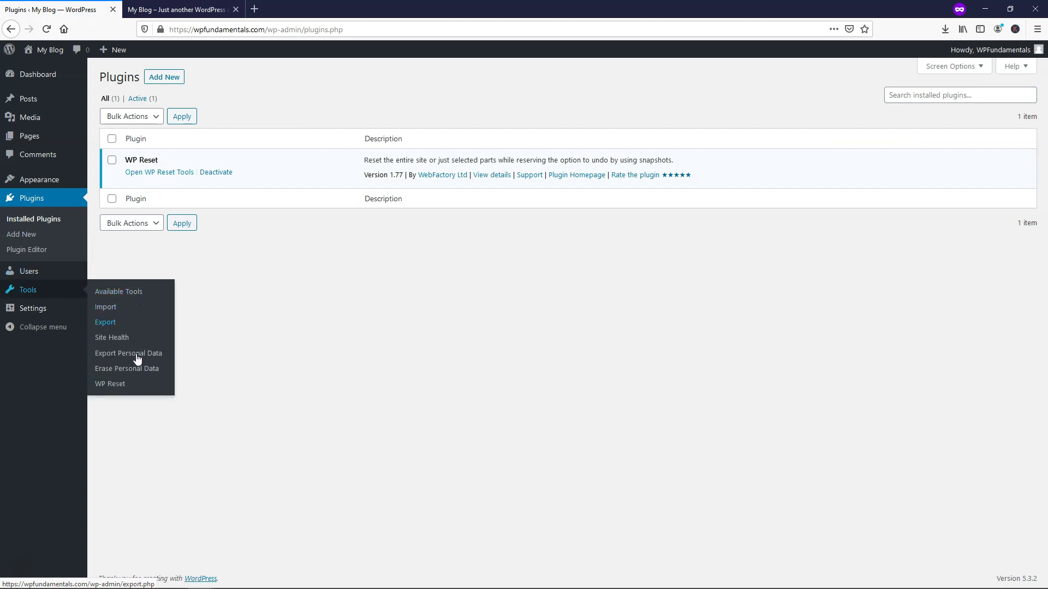
{"action": "left_click", "coordinate": [112, 385]}
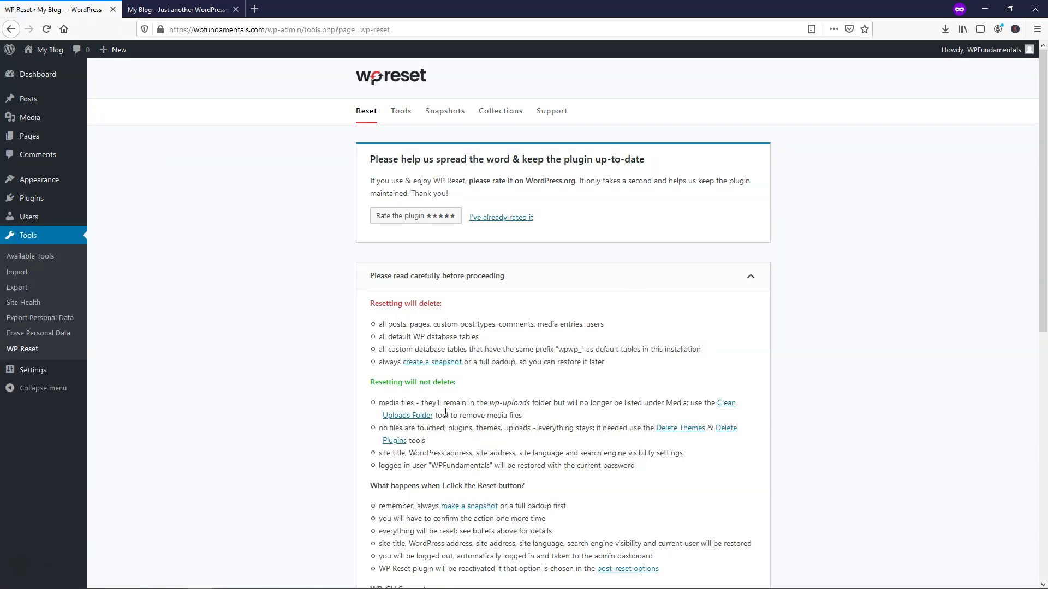
{"action": "left_click", "coordinate": [407, 415]}
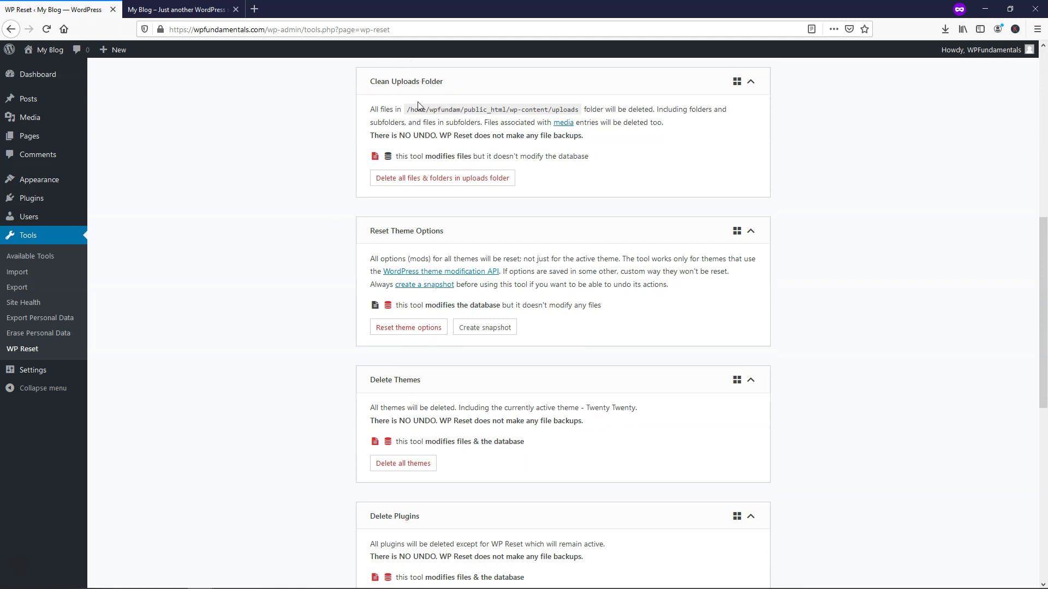
{"action": "left_click", "coordinate": [442, 183]}
{"action": "left_click", "coordinate": [469, 397]}
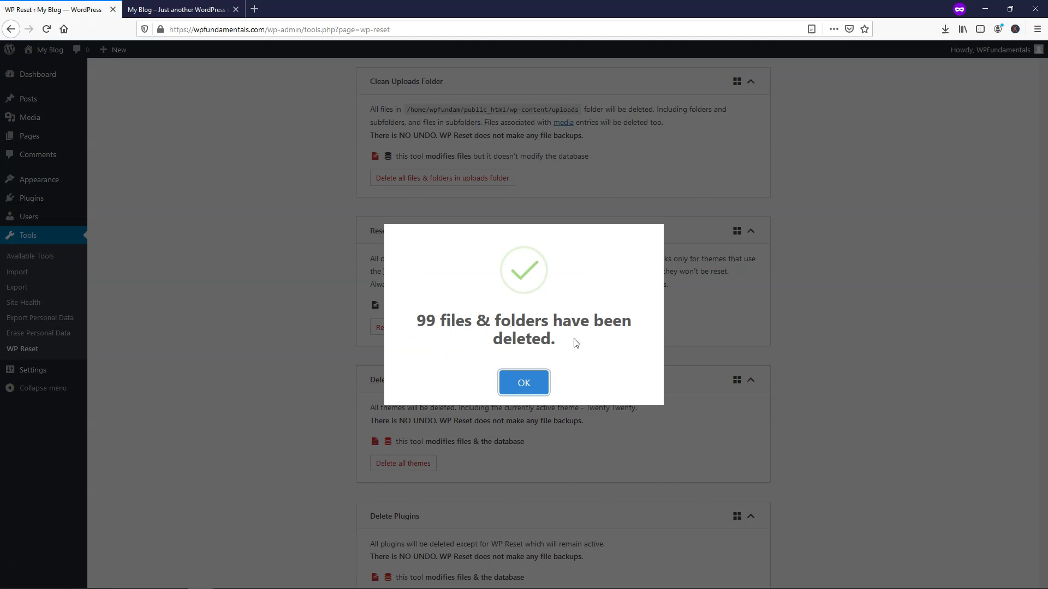
{"action": "left_click", "coordinate": [525, 382]}
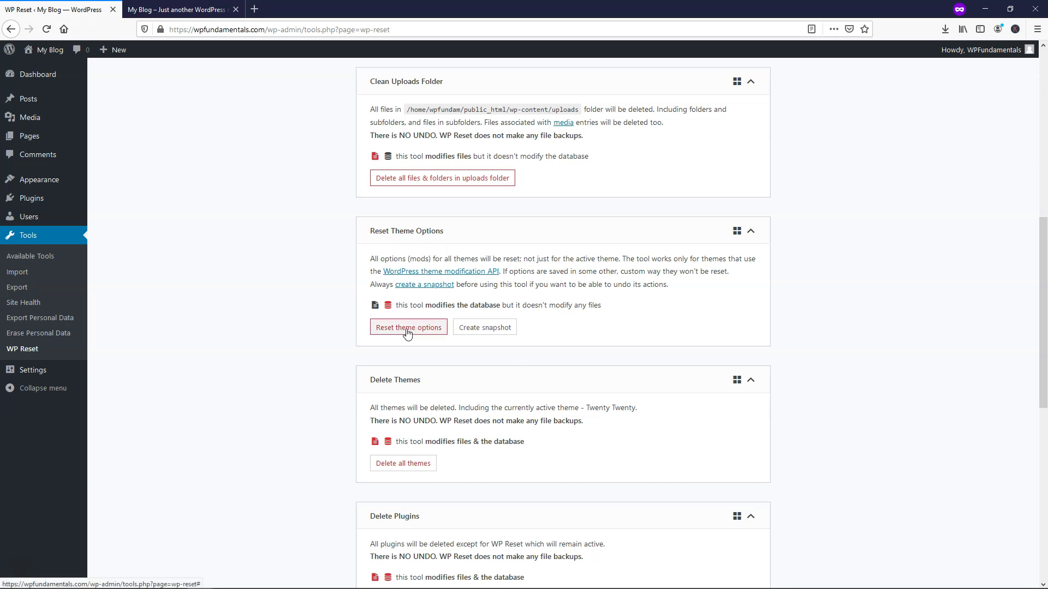
- Reload the front-end tab to view the 'My Blog' Hello world post in Twenty Twenty
{"action": "scroll", "coordinate": [299, 398], "scroll_direction": "down", "scroll_amount": 8}
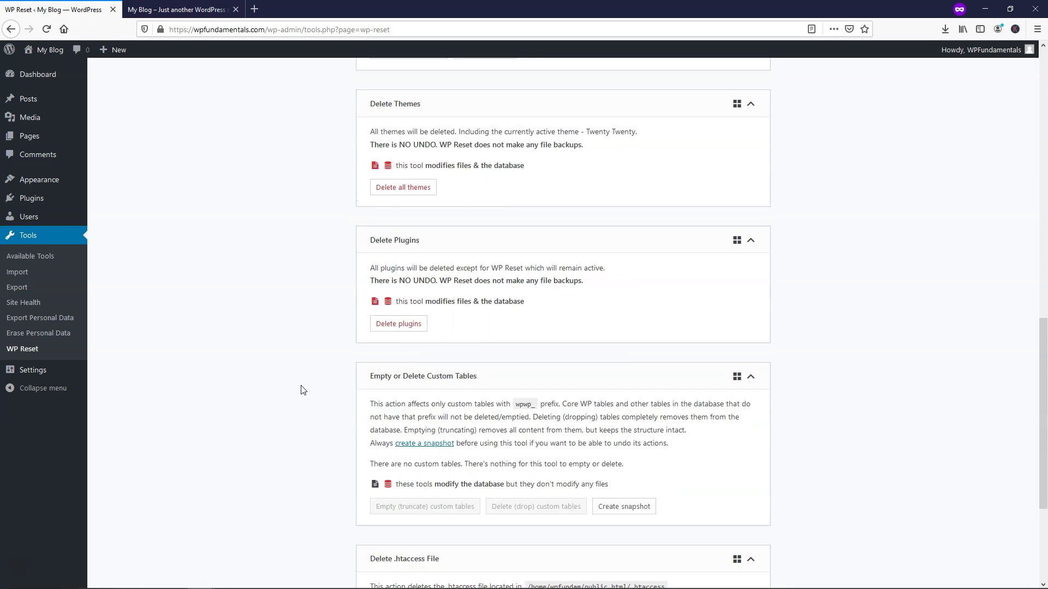
{"action": "scroll", "coordinate": [305, 385], "scroll_direction": "up", "scroll_amount": 10}
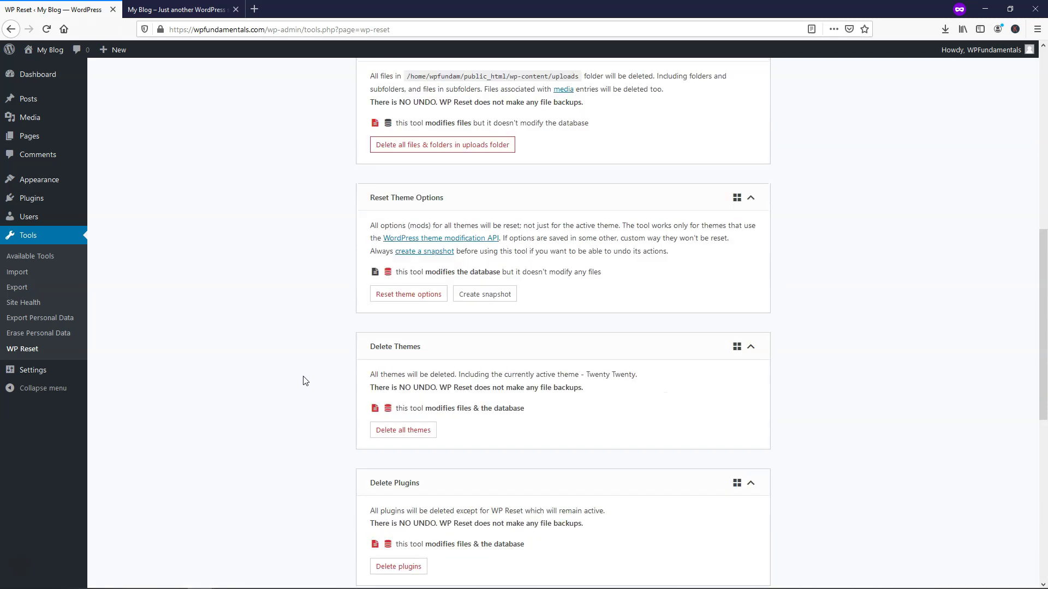
{"action": "scroll", "coordinate": [305, 381], "scroll_direction": "up", "scroll_amount": 2}
{"action": "left_click", "coordinate": [175, 9]}
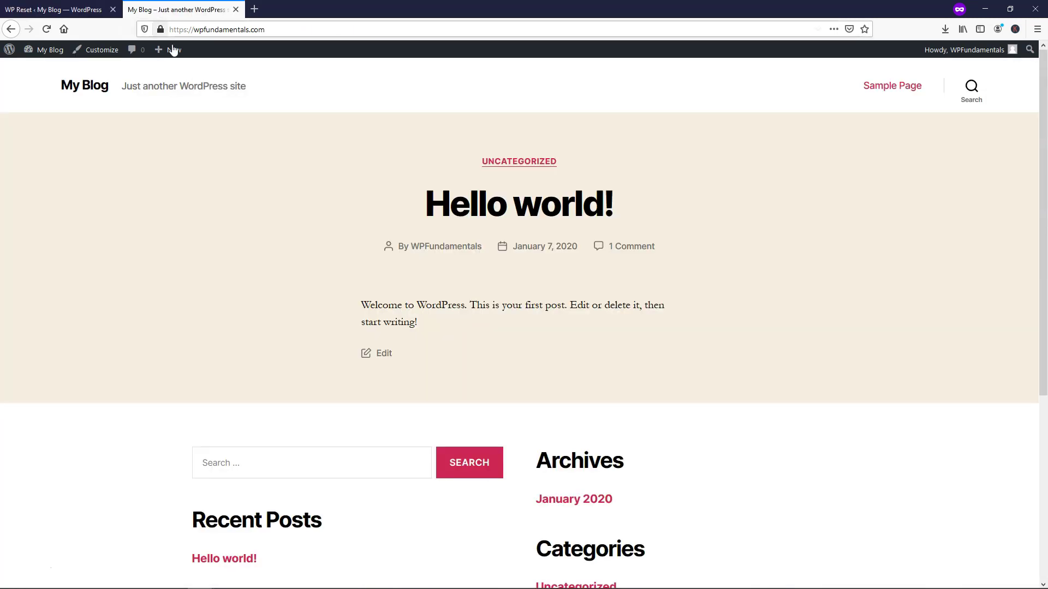
{"action": "left_click", "coordinate": [47, 29]}
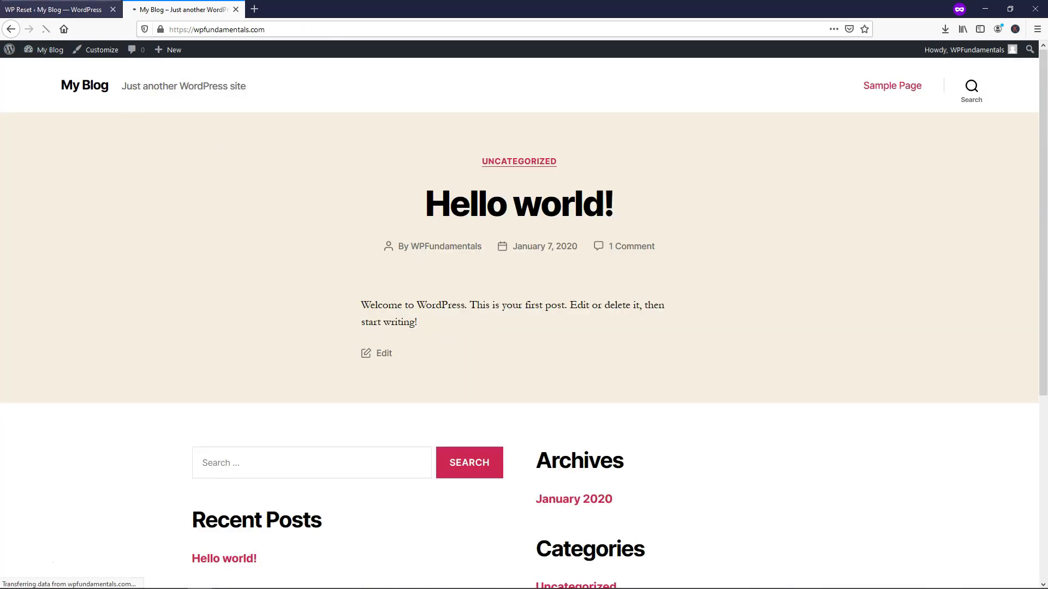